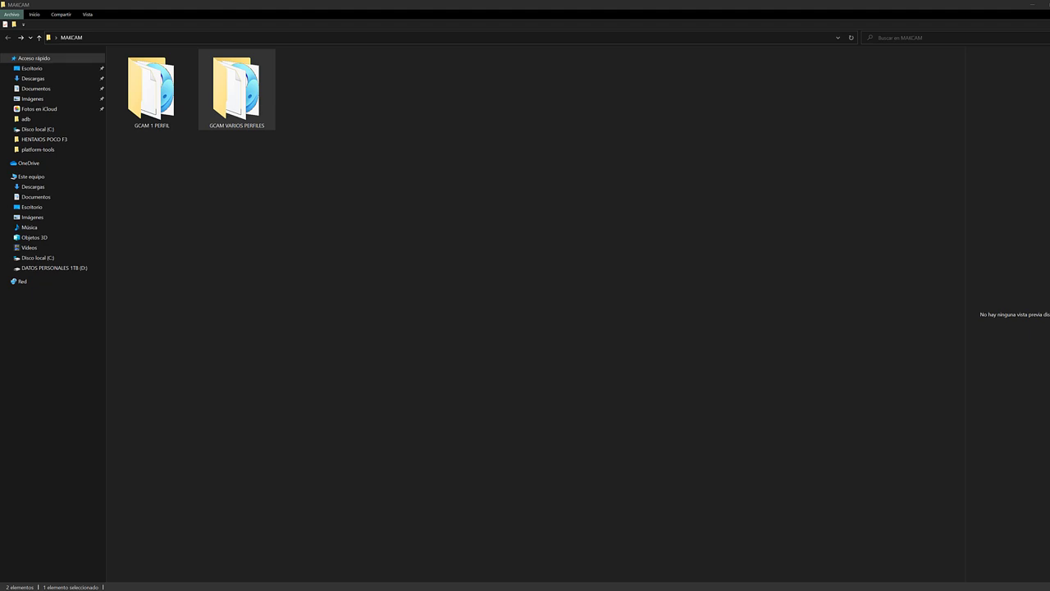
Open the GCAM VARIOS PERFILES folder inside the MAKCAM folder
{"action": "left_click", "coordinate": [150, 95]}
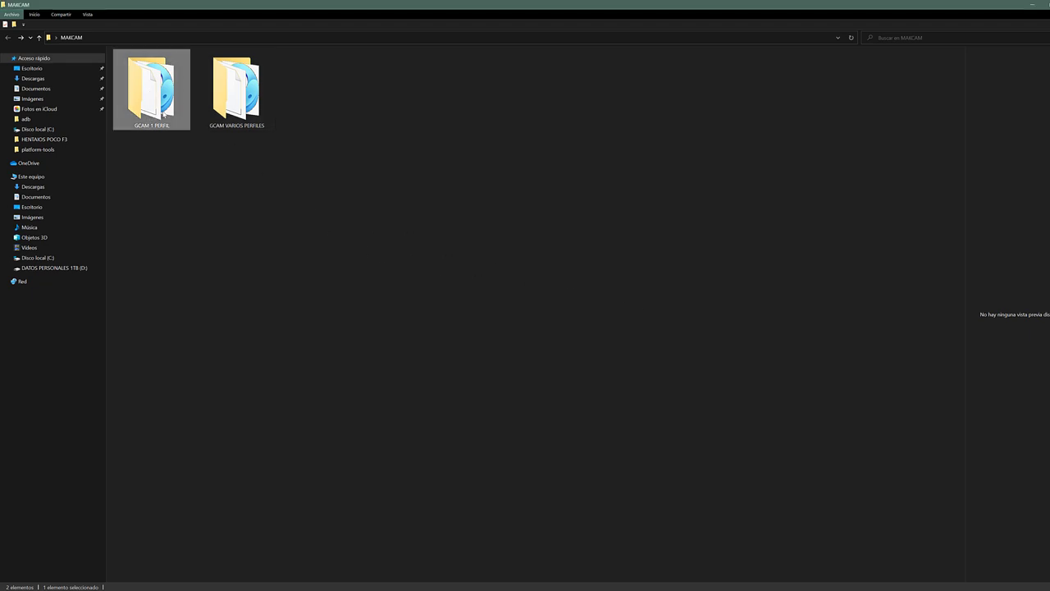
{"action": "mouse_move", "coordinate": [163, 115]}
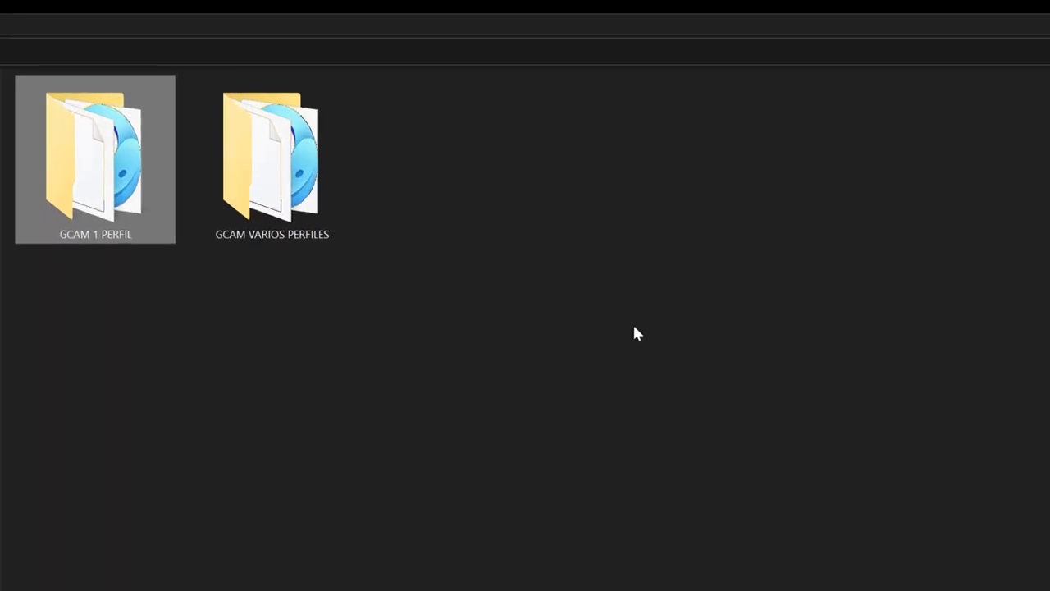
{"action": "left_click", "coordinate": [276, 194]}
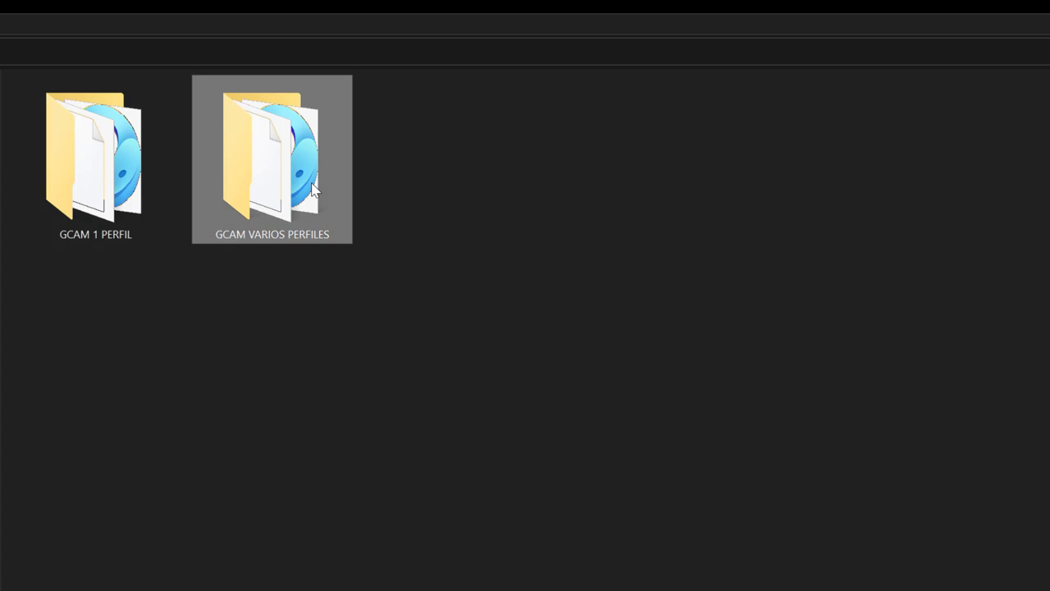
{"action": "double_click", "coordinate": [276, 195]}
Review the MakCam F3 XML profiles in the folder, including Cloudy, Day and Night V2
{"action": "left_click_drag", "start_coordinate": [243, 298], "coordinate": [134, 136]}
{"action": "left_click", "coordinate": [132, 132]}
{"action": "left_click", "coordinate": [134, 148]}
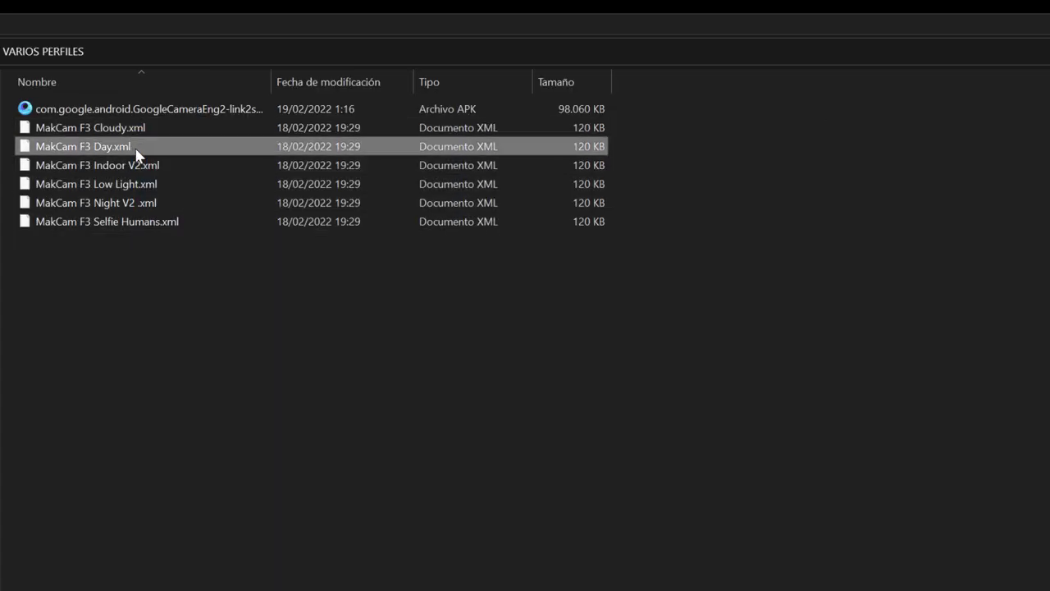
{"action": "left_click", "coordinate": [157, 204]}
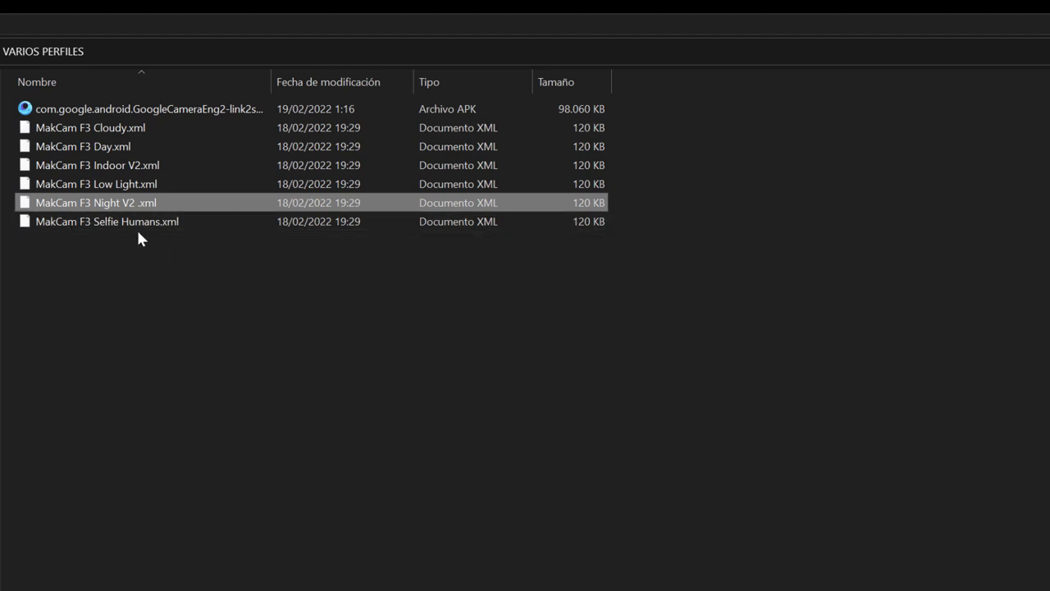
{"action": "left_click_drag", "start_coordinate": [296, 318], "coordinate": [114, 133]}
{"action": "left_click", "coordinate": [220, 279]}
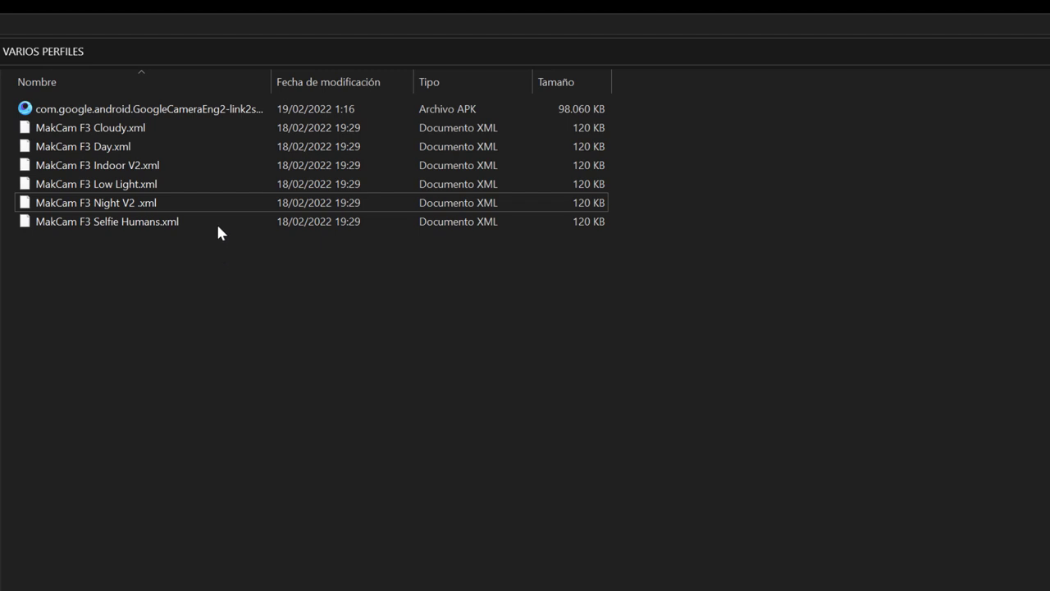
Check the contents of the GCAM 1 PERFIL folder and return to the MAKCAM folder
{"action": "key", "text": "alt+Left"}
{"action": "double_click", "coordinate": [98, 152]}
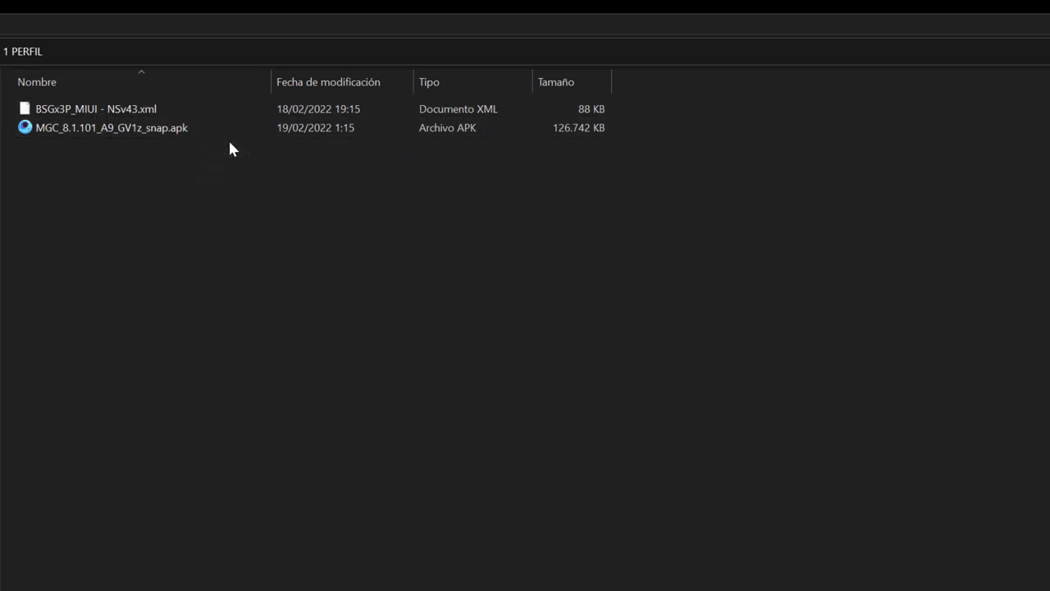
{"action": "key", "text": "alt+Left"}
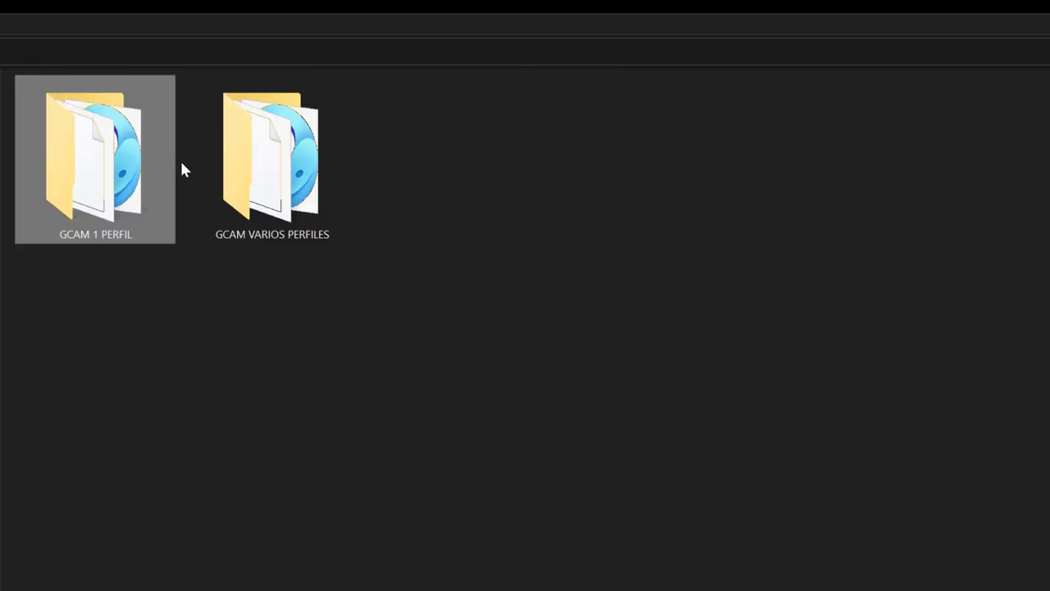
Check the GCAM VARIOS PERFILES folder and select BSGx3P_MIUI - NSv43.xml in GCAM 1 PERFIL
{"action": "double_click", "coordinate": [271, 168]}
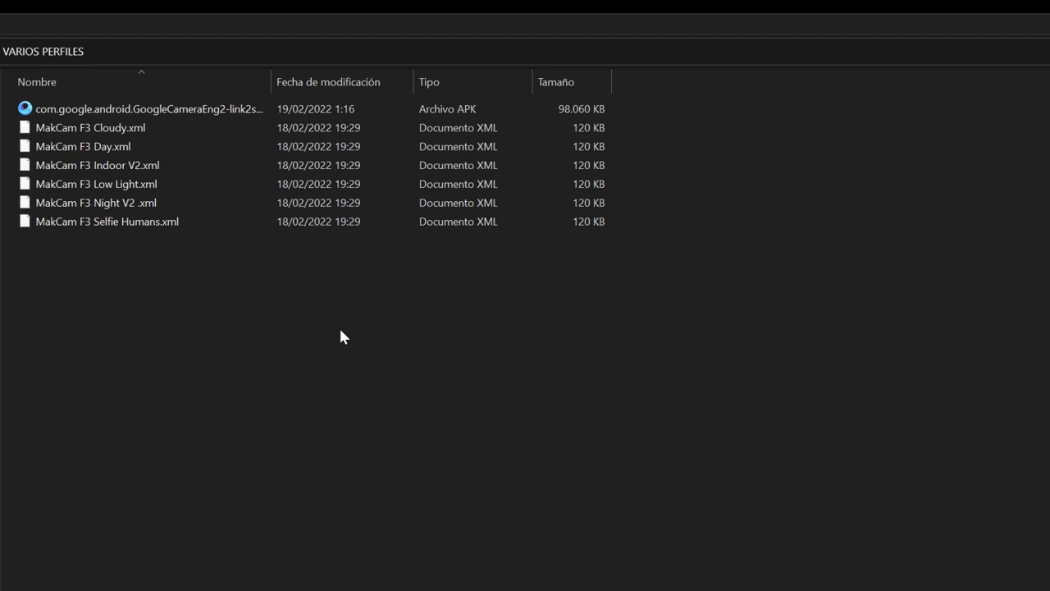
{"action": "key", "text": "alt+Left"}
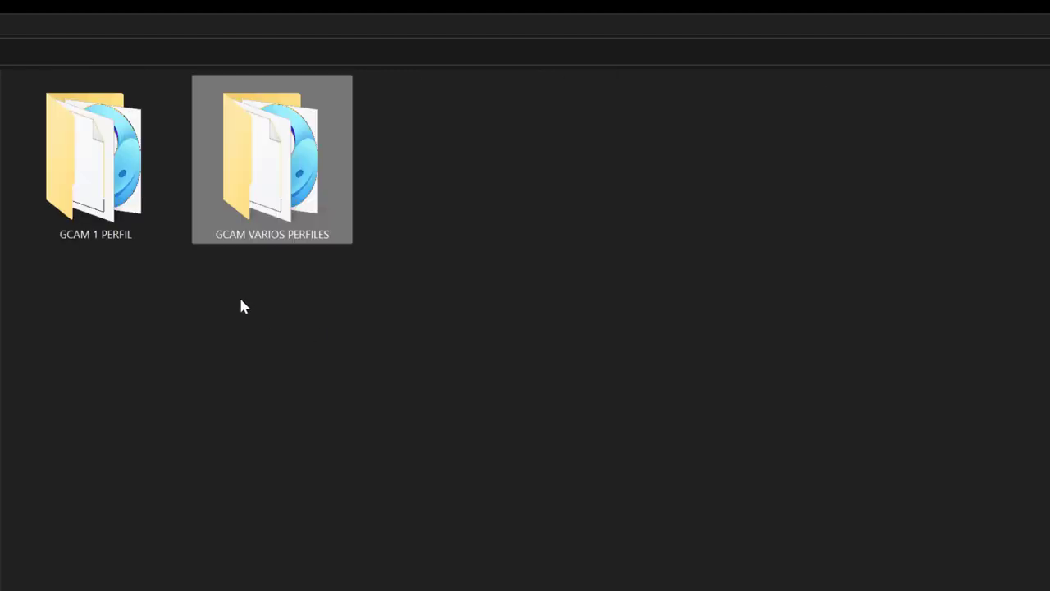
{"action": "double_click", "coordinate": [97, 177]}
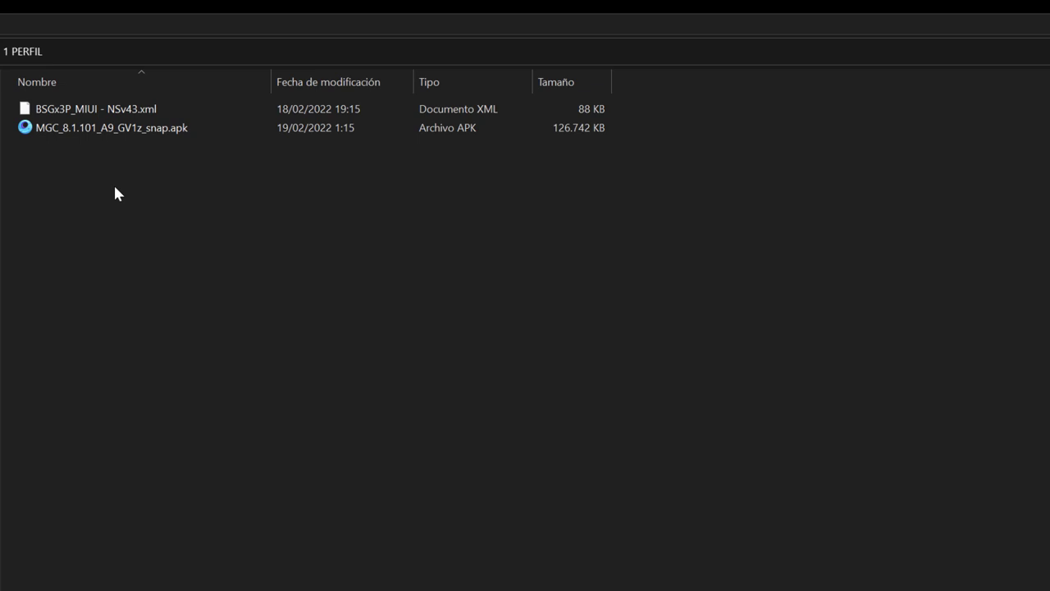
{"action": "left_click", "coordinate": [148, 110]}
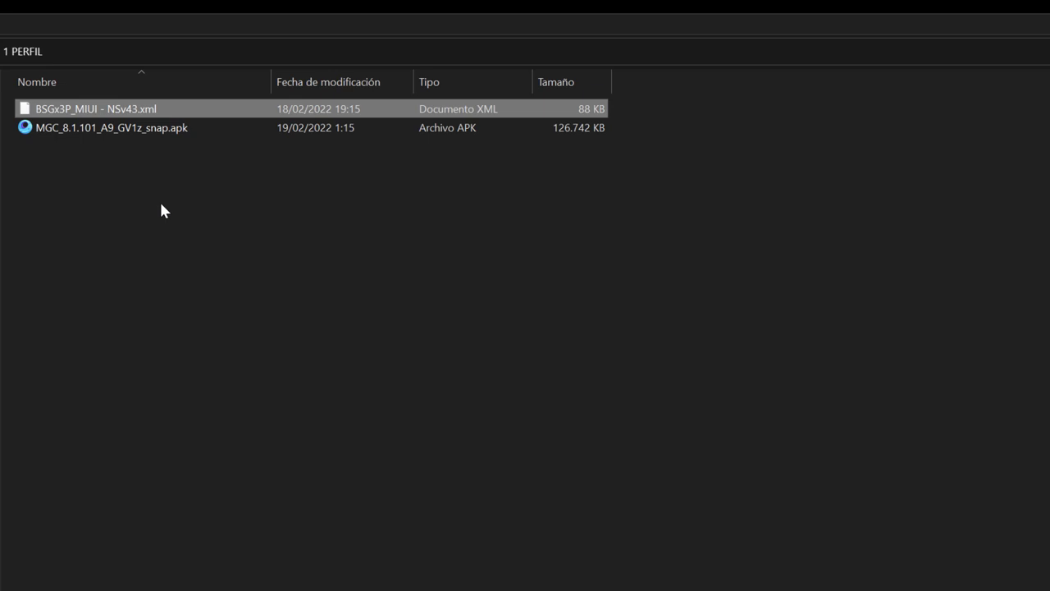
Go back to GCAM VARIOS PERFILES and look over its set of MakCam F3 XML profiles
{"action": "key", "text": "alt+Left"}
{"action": "double_click", "coordinate": [239, 129]}
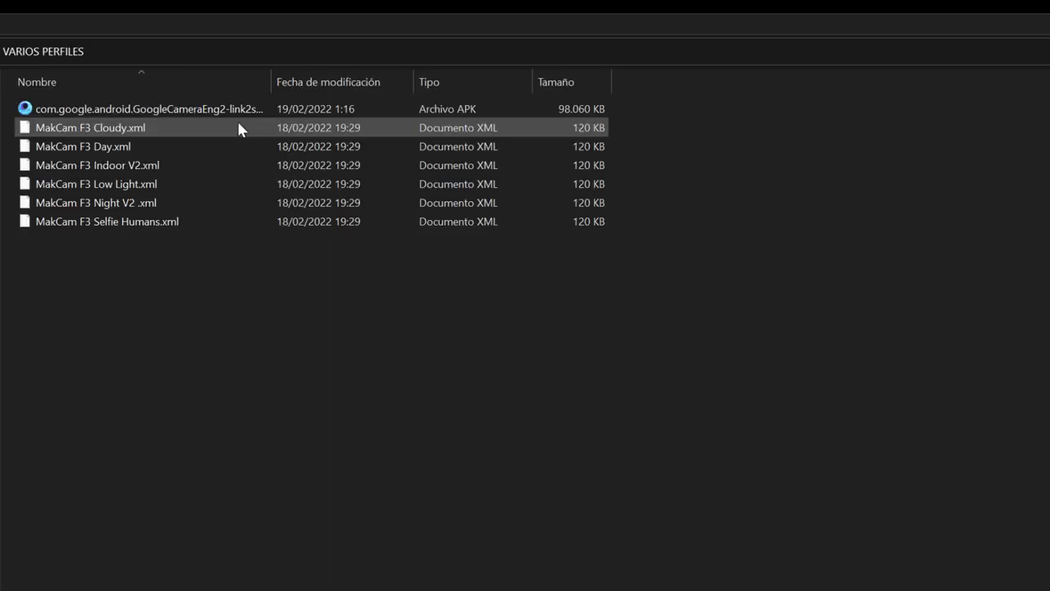
{"action": "left_click_drag", "start_coordinate": [160, 317], "coordinate": [121, 130]}
{"action": "left_click", "coordinate": [164, 261]}
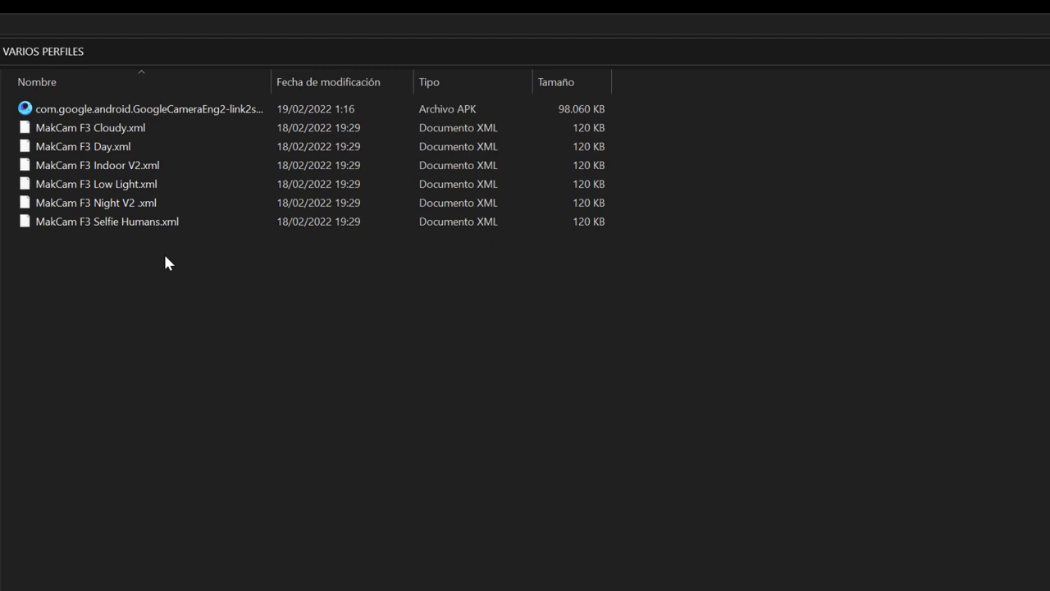
Examine the APK MGC_8.1.101_A9_GV1z_snap.apk and its single XML profile in the GCAM 1 PERFIL folder
{"action": "key", "text": "alt+Left"}
{"action": "double_click", "coordinate": [152, 166]}
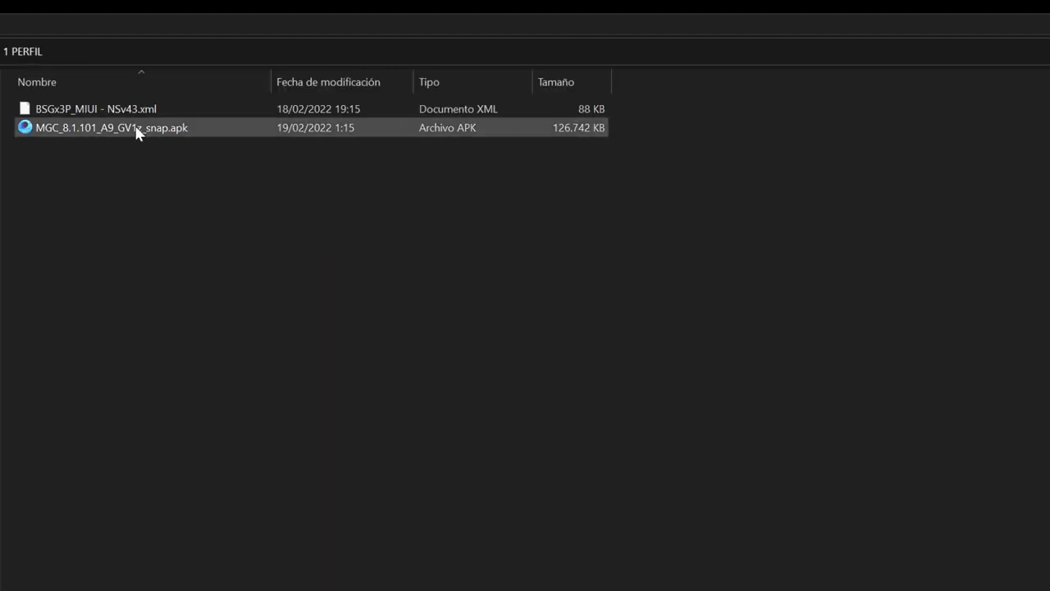
{"action": "left_click", "coordinate": [131, 113]}
{"action": "left_click", "coordinate": [136, 132]}
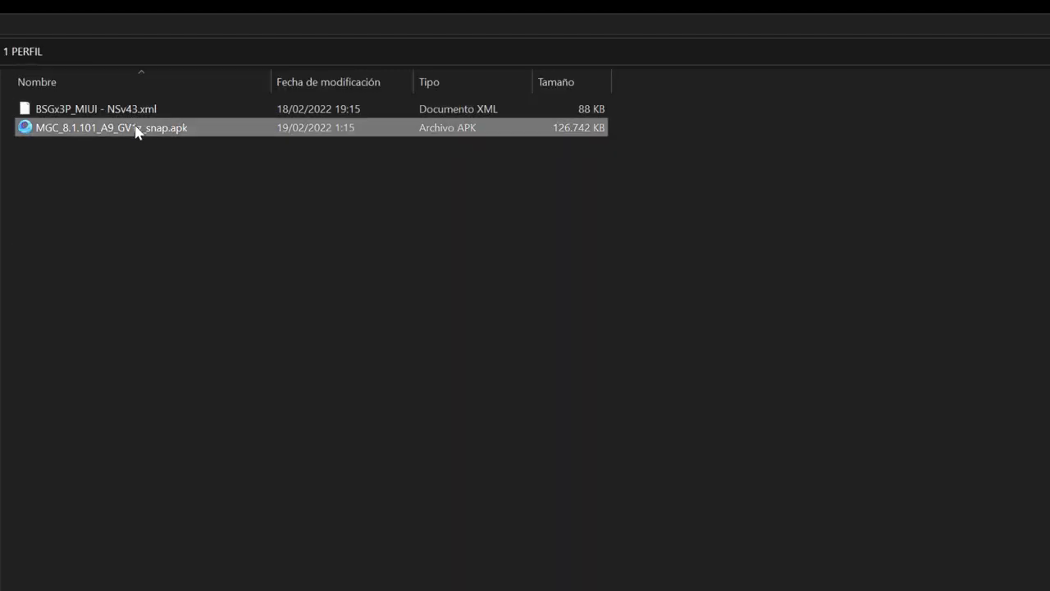
{"action": "left_click", "coordinate": [136, 116]}
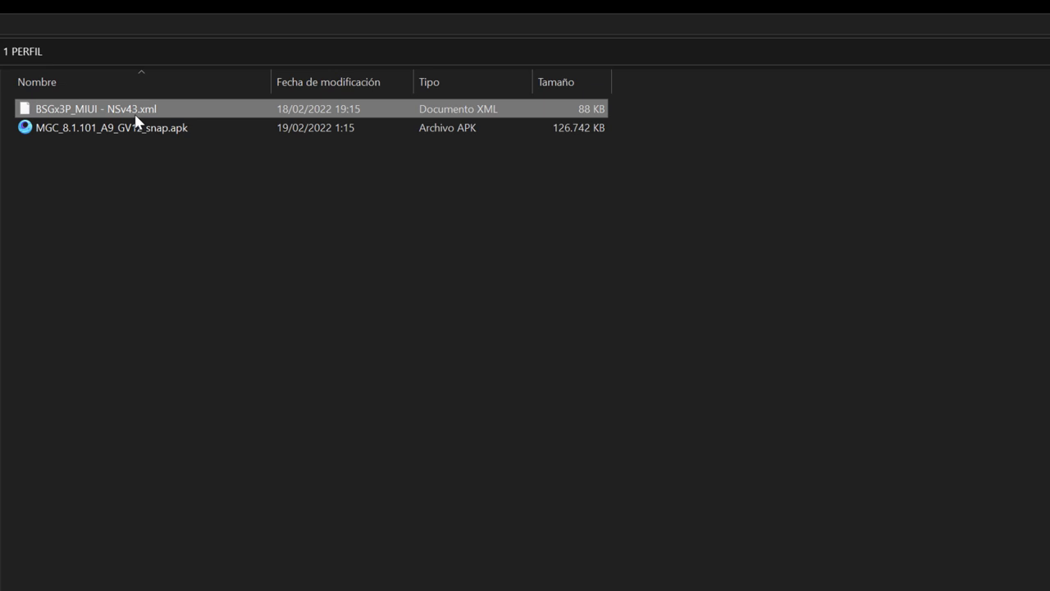
Open GCAM VARIOS PERFILES and select all MakCam F3 XML files from Cloudy to Selfie Humans
{"action": "key", "text": "alt+Left"}
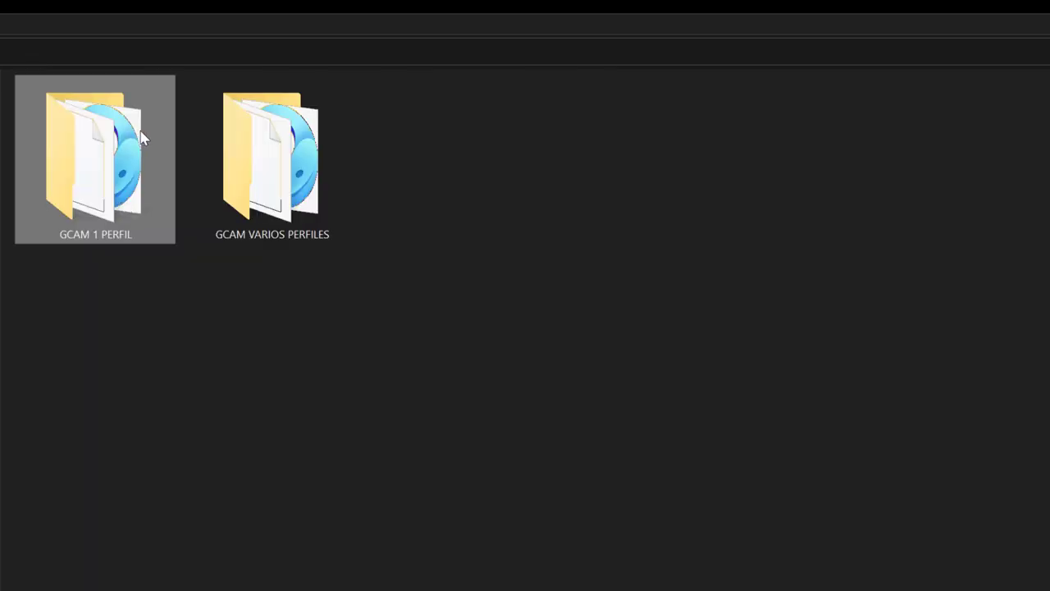
{"action": "left_click", "coordinate": [285, 154]}
{"action": "double_click", "coordinate": [286, 154]}
{"action": "left_click", "coordinate": [282, 131]}
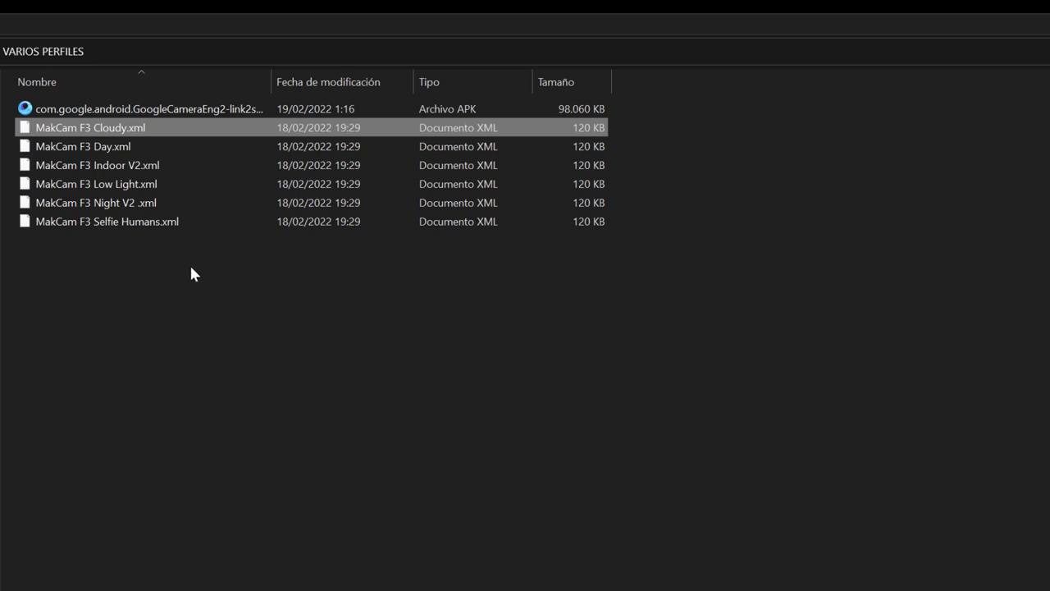
{"action": "left_click_drag", "start_coordinate": [190, 267], "coordinate": [133, 129]}
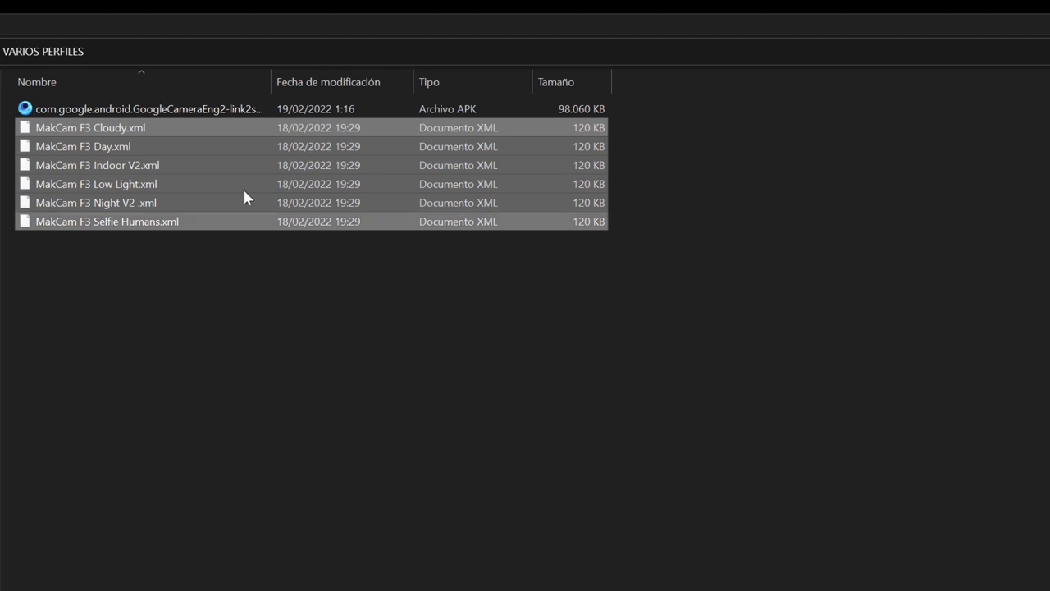
Return to the MAKCAM folder, highlight both GCAM folders and clear the selection
{"action": "left_click", "coordinate": [237, 112]}
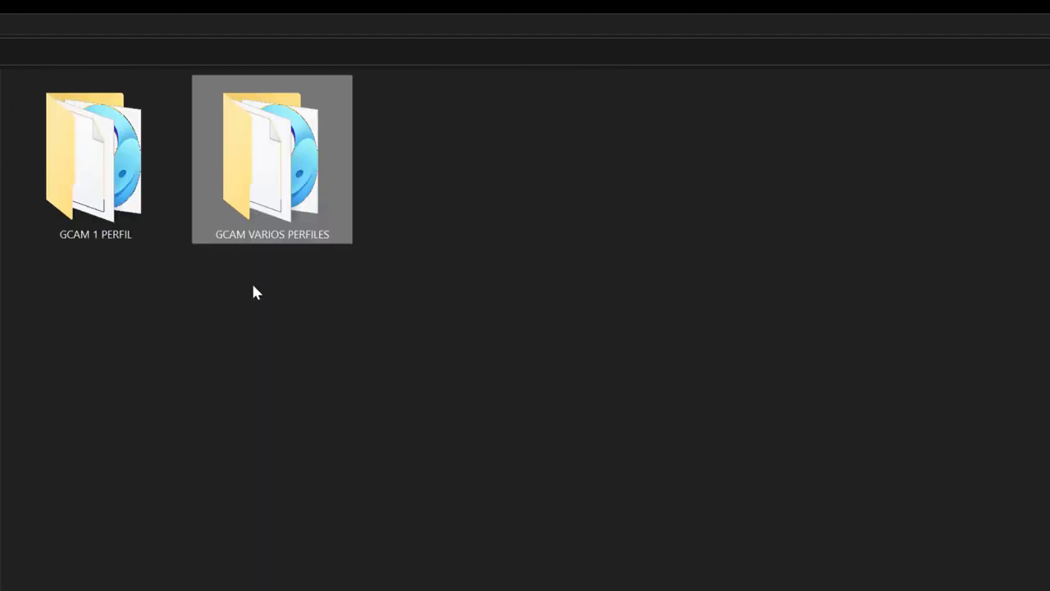
{"action": "left_click_drag", "start_coordinate": [307, 353], "coordinate": [128, 176]}
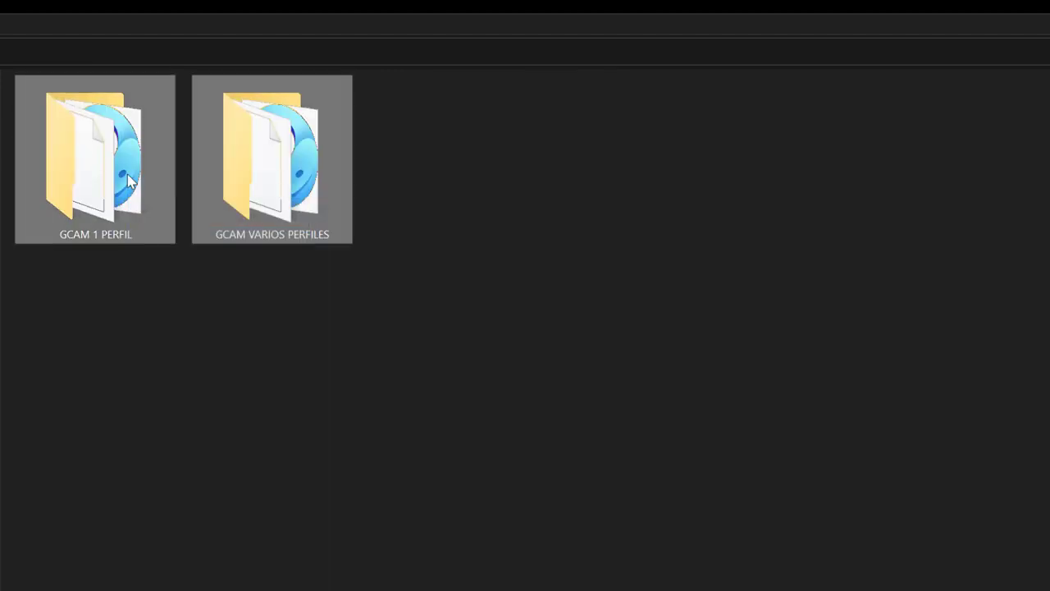
{"action": "left_click", "coordinate": [247, 314]}
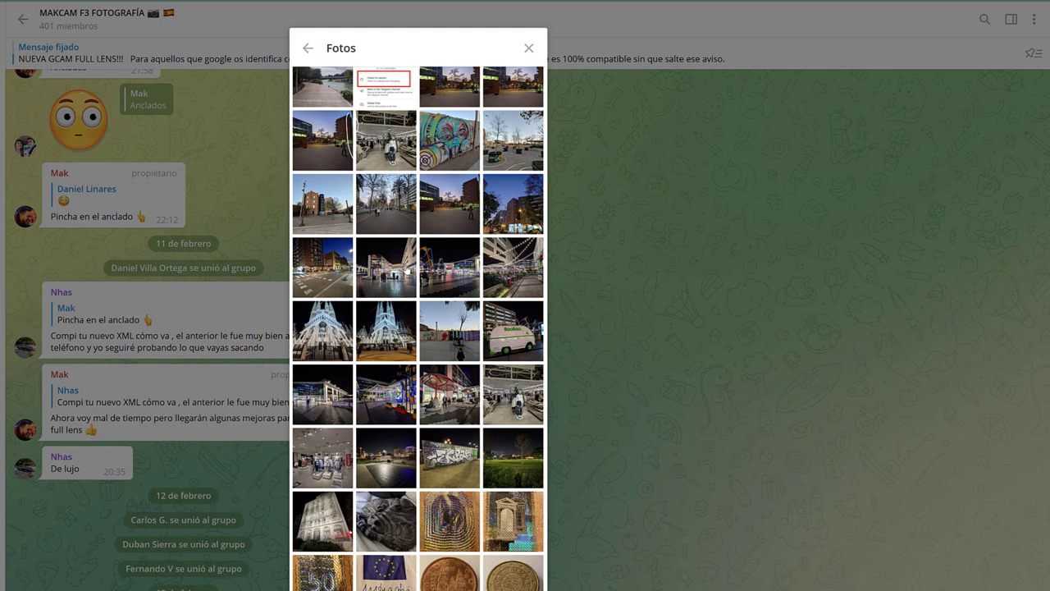
Go to the chat message containing the cat-eye close-up from the group's February photos
{"action": "scroll", "coordinate": [405, 270], "scroll_direction": "up", "scroll_amount": 15}
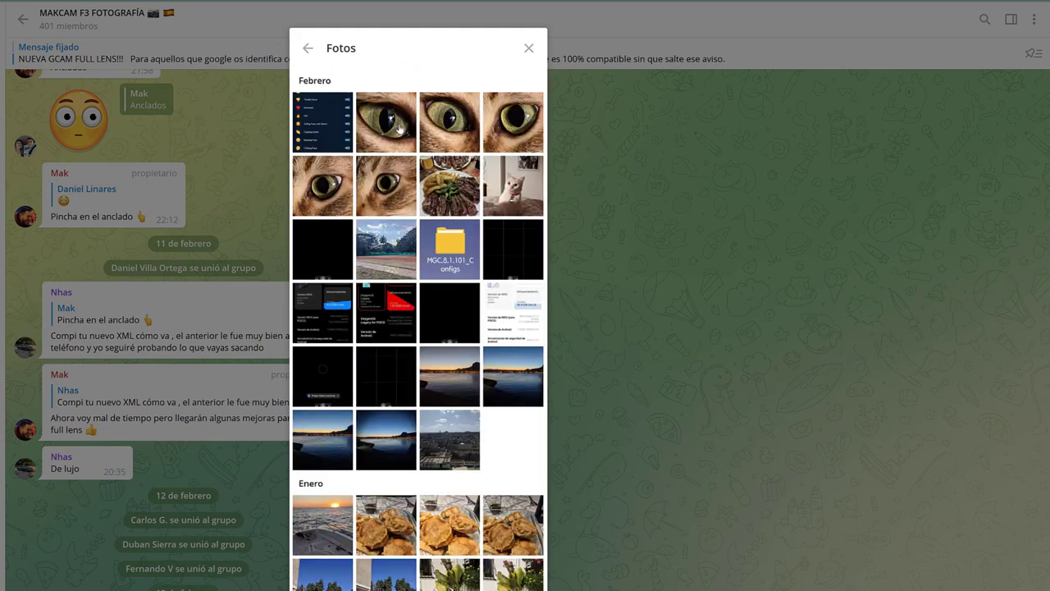
{"action": "right_click", "coordinate": [401, 128]}
{"action": "left_click", "coordinate": [418, 138]}
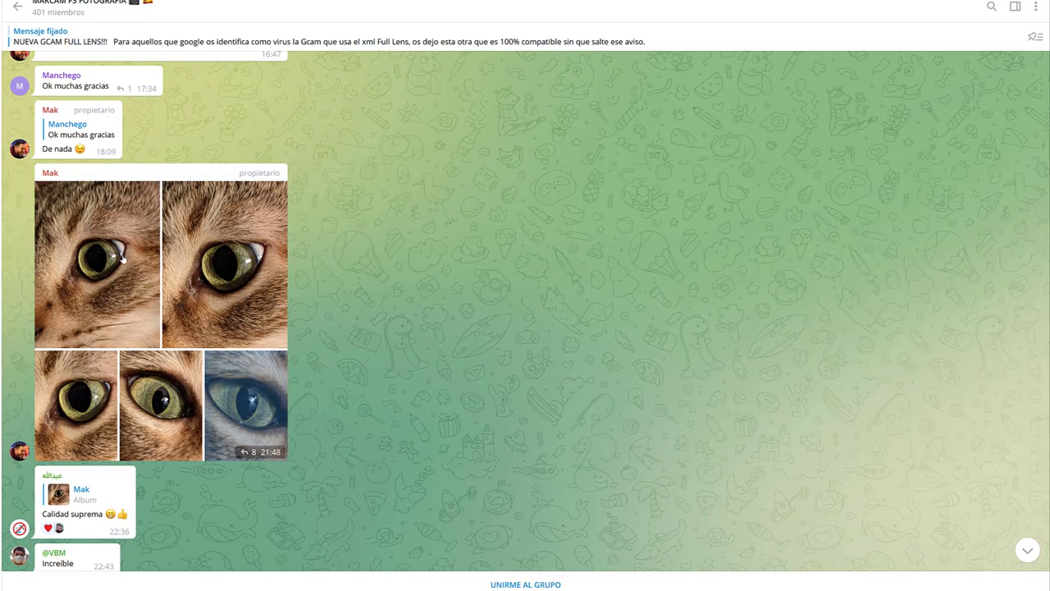
Open the shared photo gallery from the MAKCAM F3 FOTOGRAFÍA group's information
{"action": "mouse_move", "coordinate": [220, 260]}
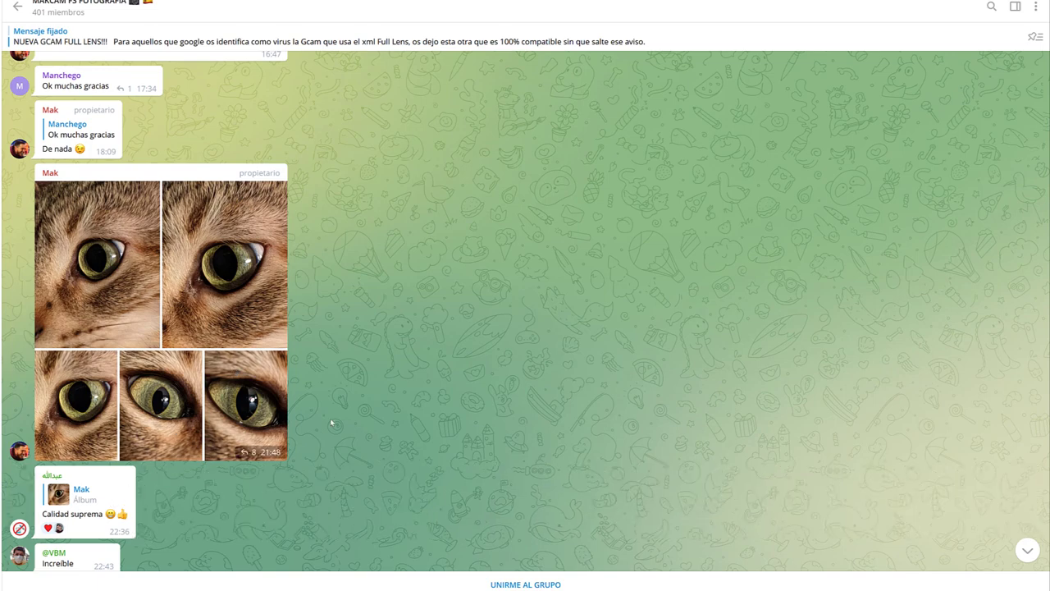
{"action": "left_click", "coordinate": [150, 15]}
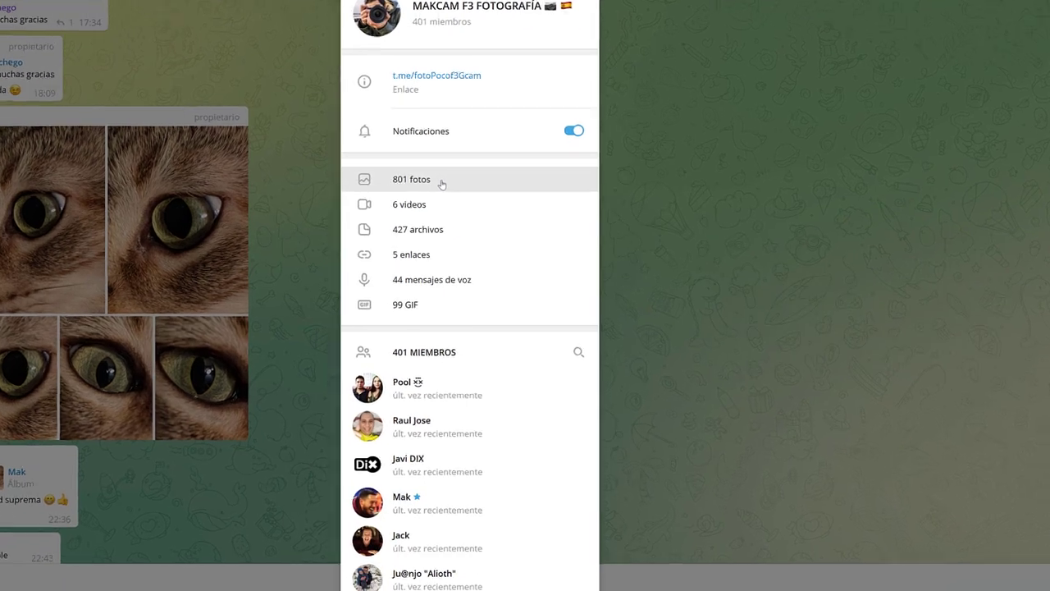
{"action": "left_click", "coordinate": [442, 181]}
Browse the group's shared photos from February back through January to examine the sample shots
{"action": "scroll", "coordinate": [446, 209], "scroll_direction": "down", "scroll_amount": 5}
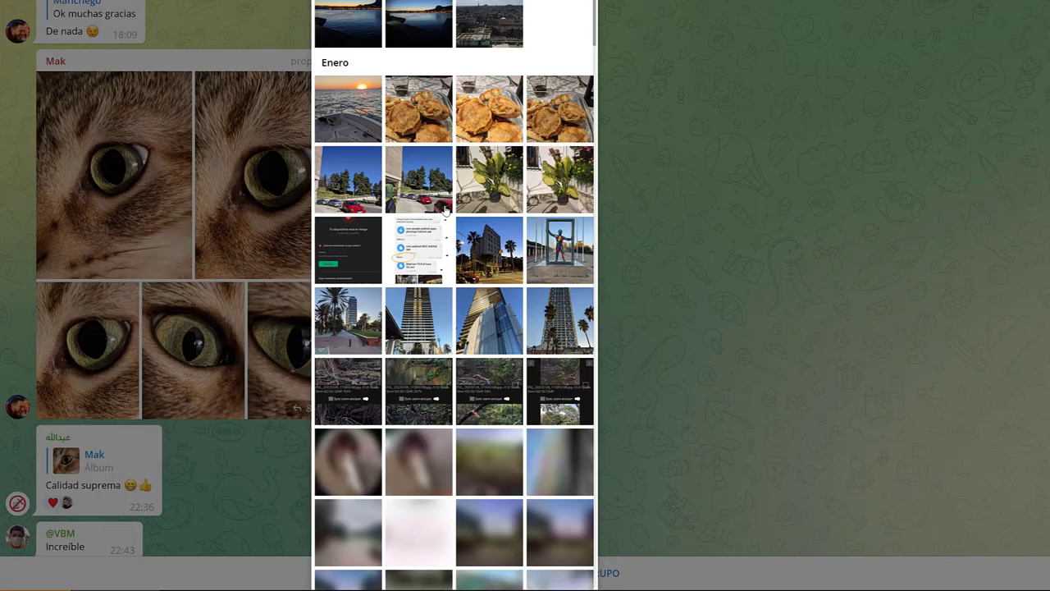
{"action": "scroll", "coordinate": [446, 209], "scroll_direction": "up", "scroll_amount": 4}
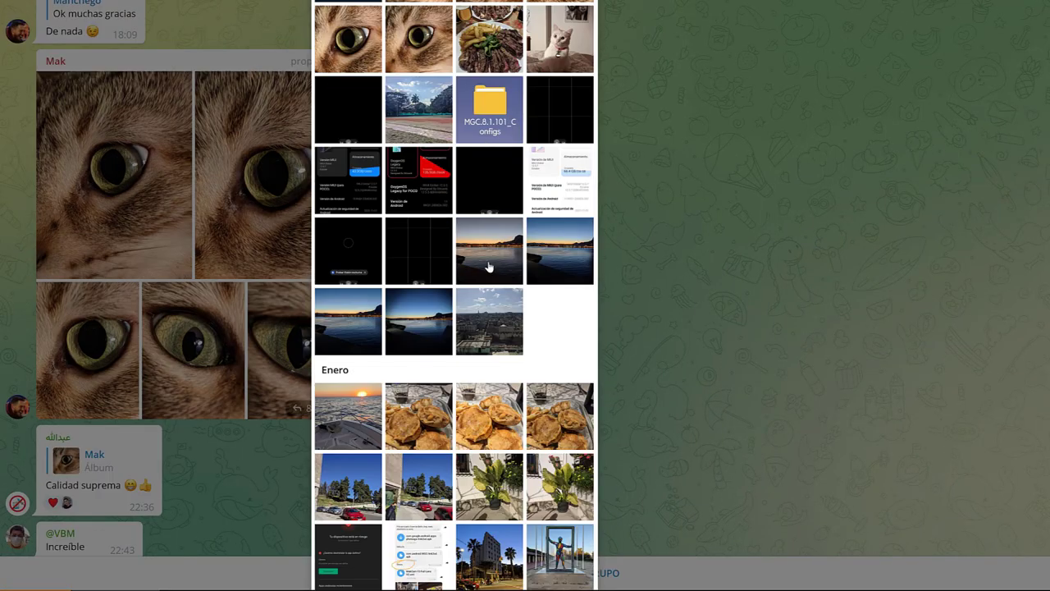
{"action": "scroll", "coordinate": [488, 265], "scroll_direction": "down", "scroll_amount": 1}
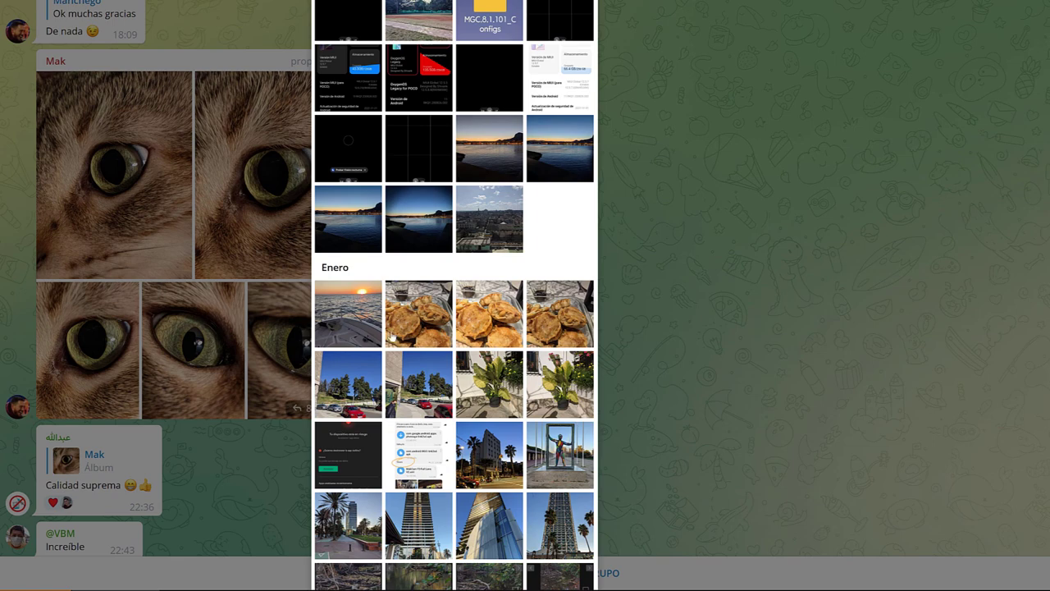
{"action": "scroll", "coordinate": [439, 327], "scroll_direction": "down", "scroll_amount": 5}
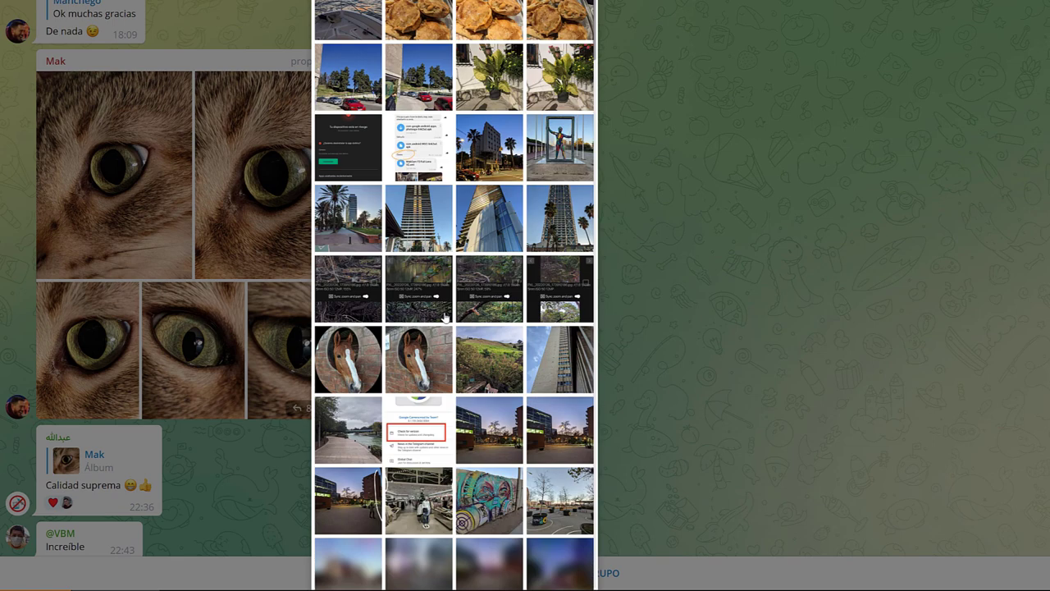
{"action": "scroll", "coordinate": [500, 256], "scroll_direction": "down", "scroll_amount": 3}
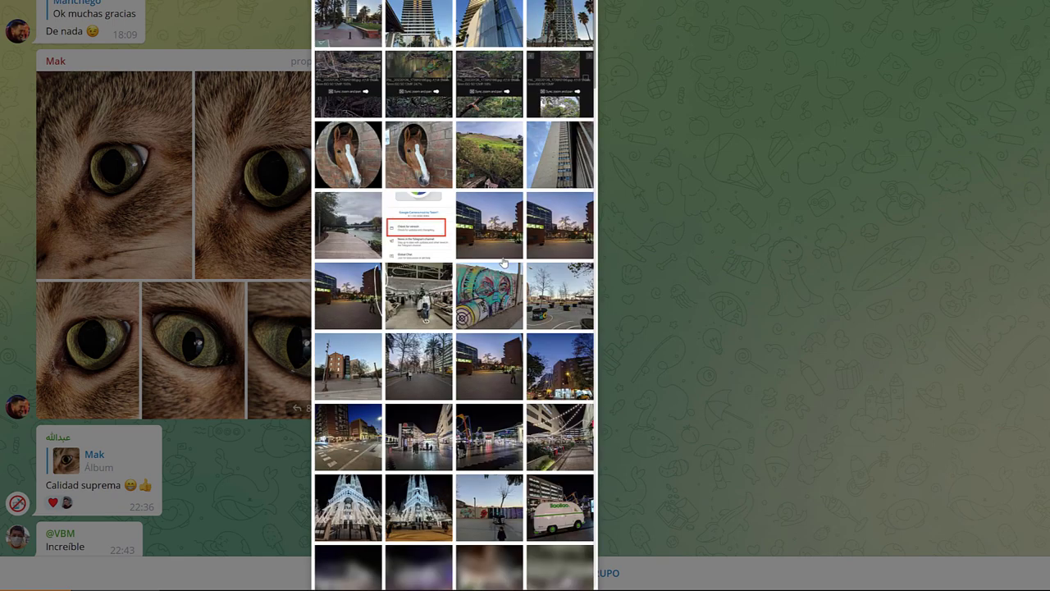
{"action": "scroll", "coordinate": [504, 263], "scroll_direction": "down", "scroll_amount": 3}
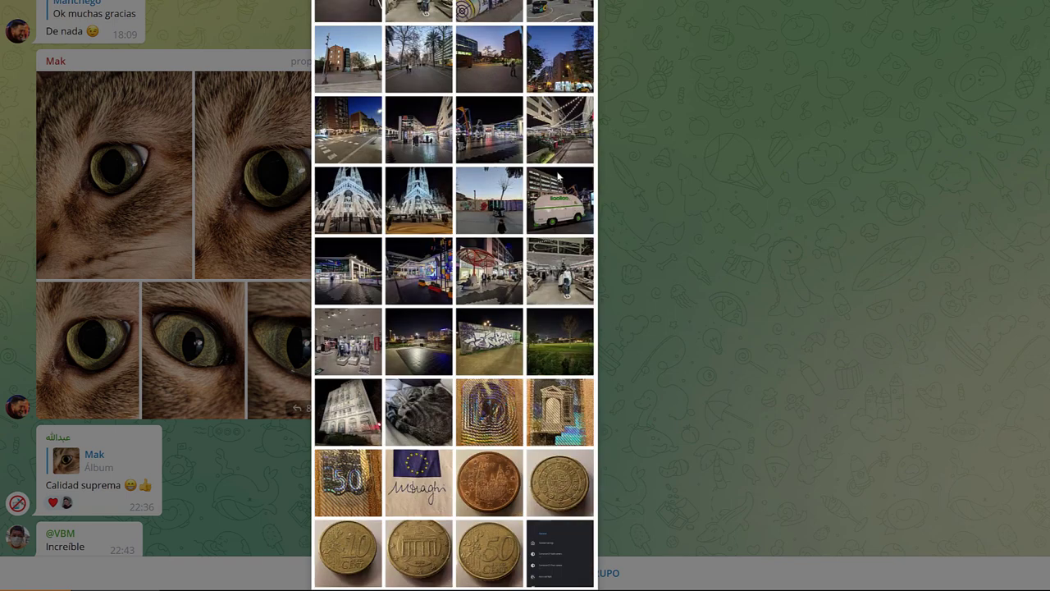
{"action": "scroll", "coordinate": [486, 246], "scroll_direction": "down", "scroll_amount": 6}
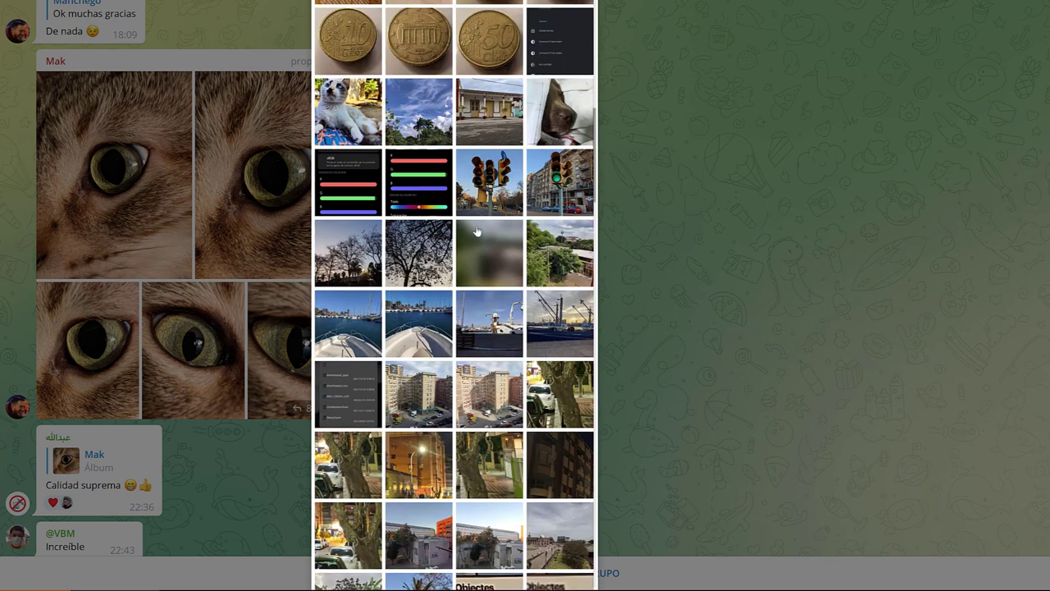
{"action": "scroll", "coordinate": [479, 371], "scroll_direction": "down", "scroll_amount": 3}
{"action": "scroll", "coordinate": [481, 368], "scroll_direction": "down", "scroll_amount": 3}
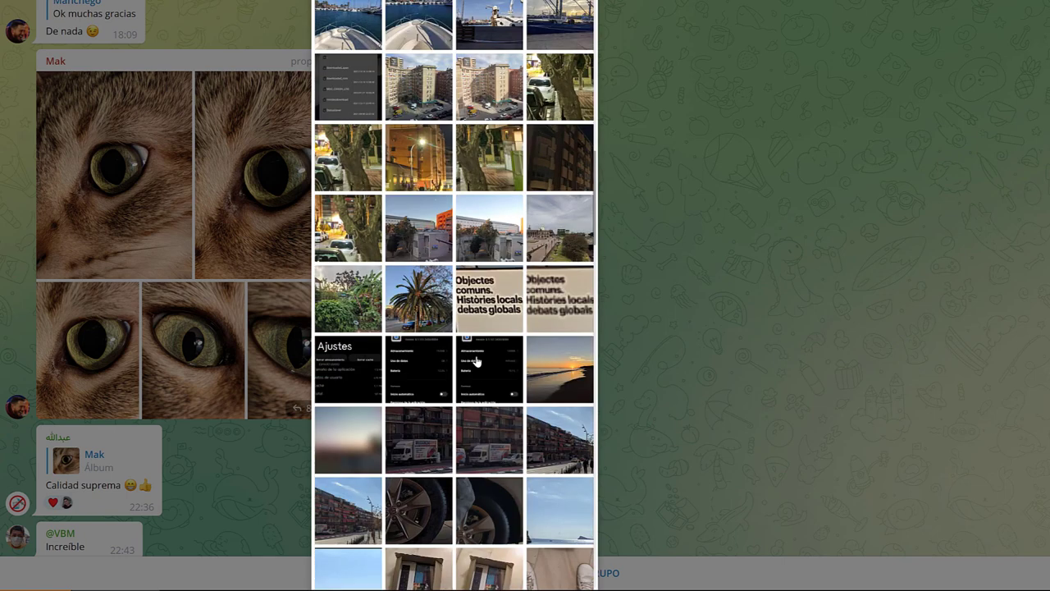
{"action": "scroll", "coordinate": [477, 361], "scroll_direction": "down", "scroll_amount": 4}
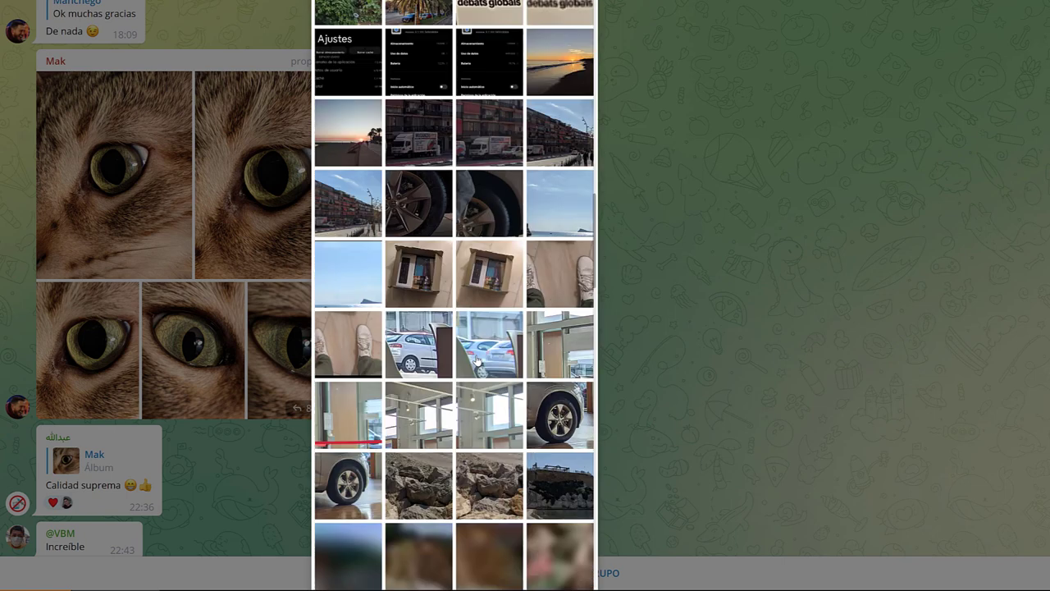
{"action": "scroll", "coordinate": [476, 359], "scroll_direction": "down", "scroll_amount": 3}
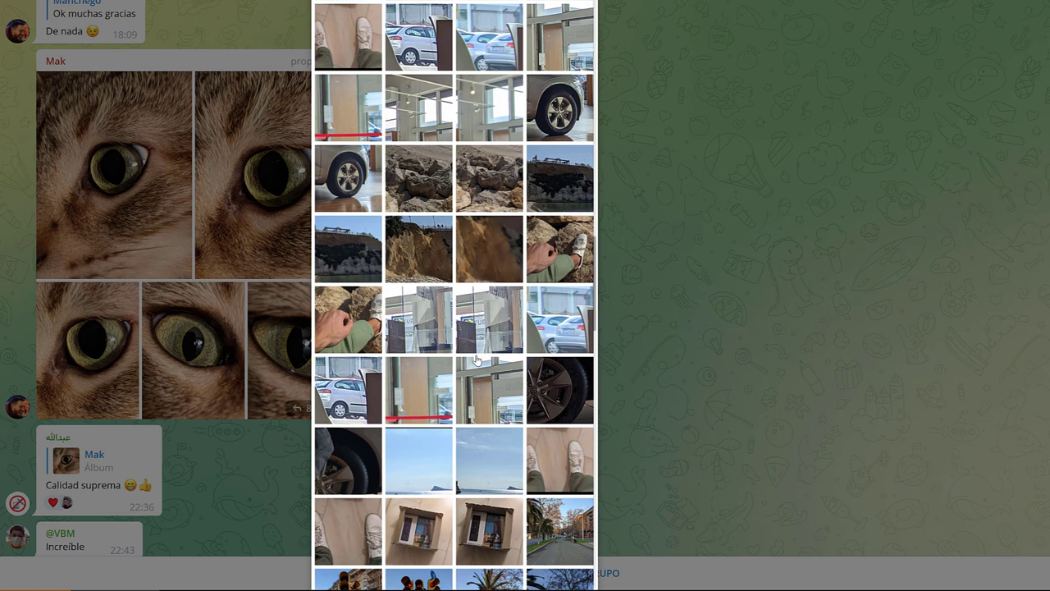
{"action": "scroll", "coordinate": [477, 359], "scroll_direction": "down", "scroll_amount": 2}
{"action": "scroll", "coordinate": [476, 359], "scroll_direction": "down", "scroll_amount": 1}
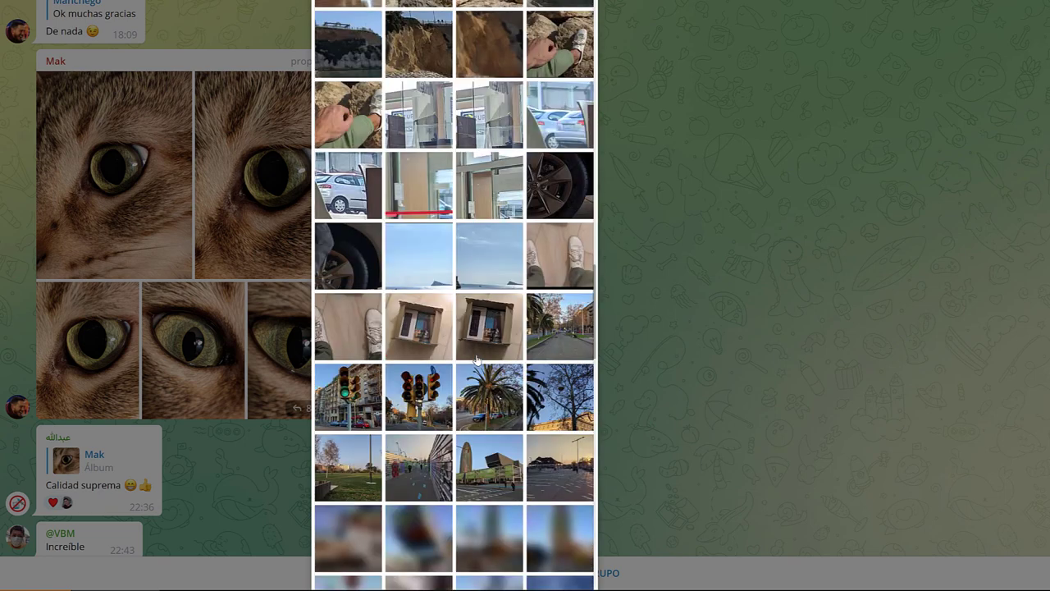
{"action": "scroll", "coordinate": [477, 359], "scroll_direction": "down", "scroll_amount": 3}
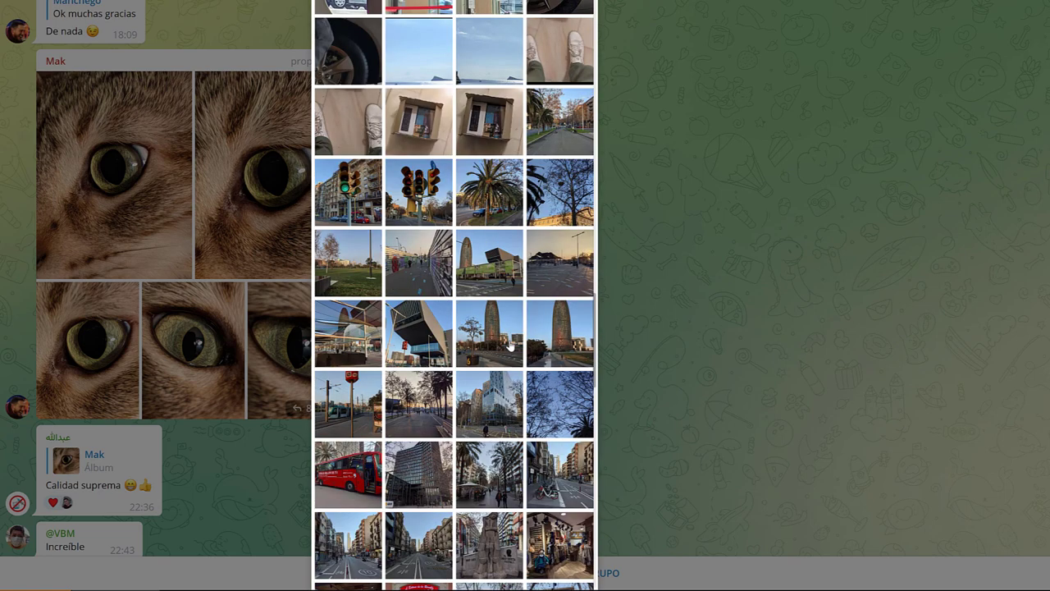
{"action": "scroll", "coordinate": [509, 347], "scroll_direction": "down", "scroll_amount": 2}
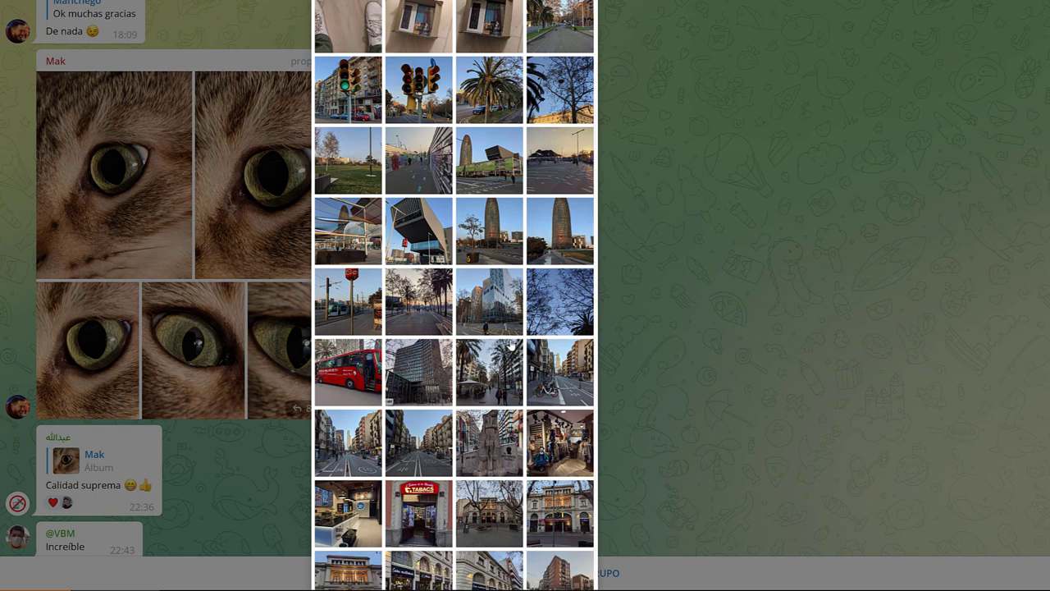